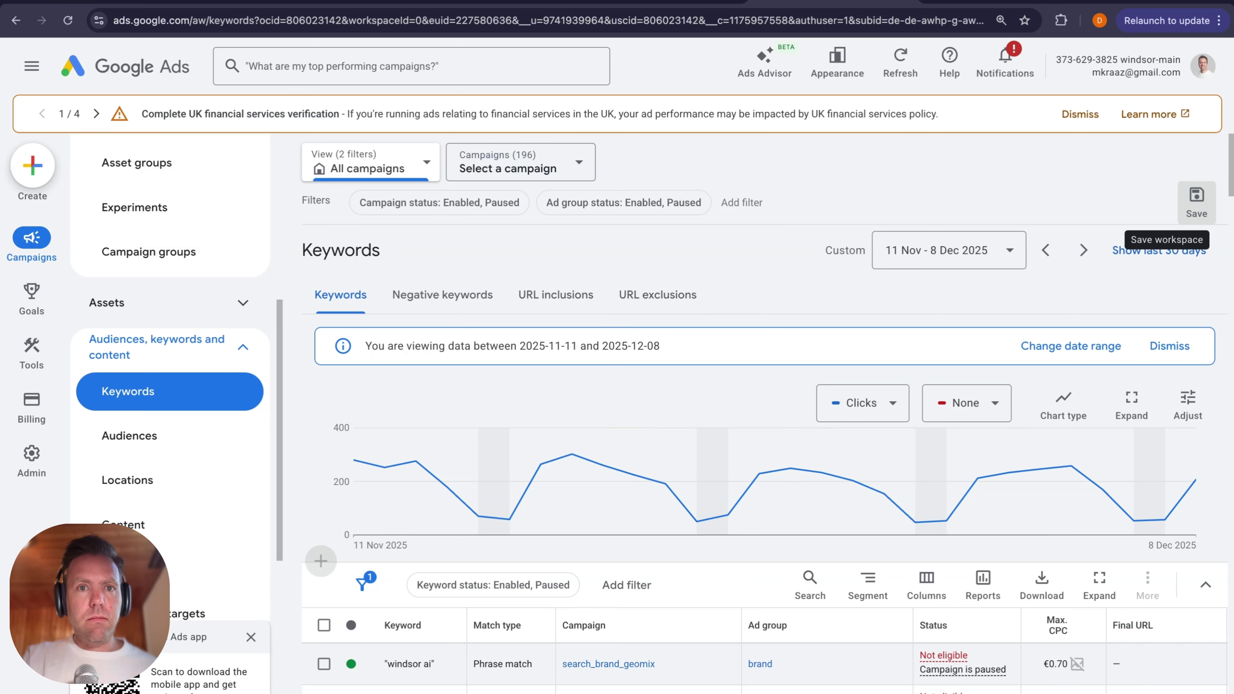
# Step: Download the Google Ads keywords report as a .csv file
pyautogui.click(420, 10)
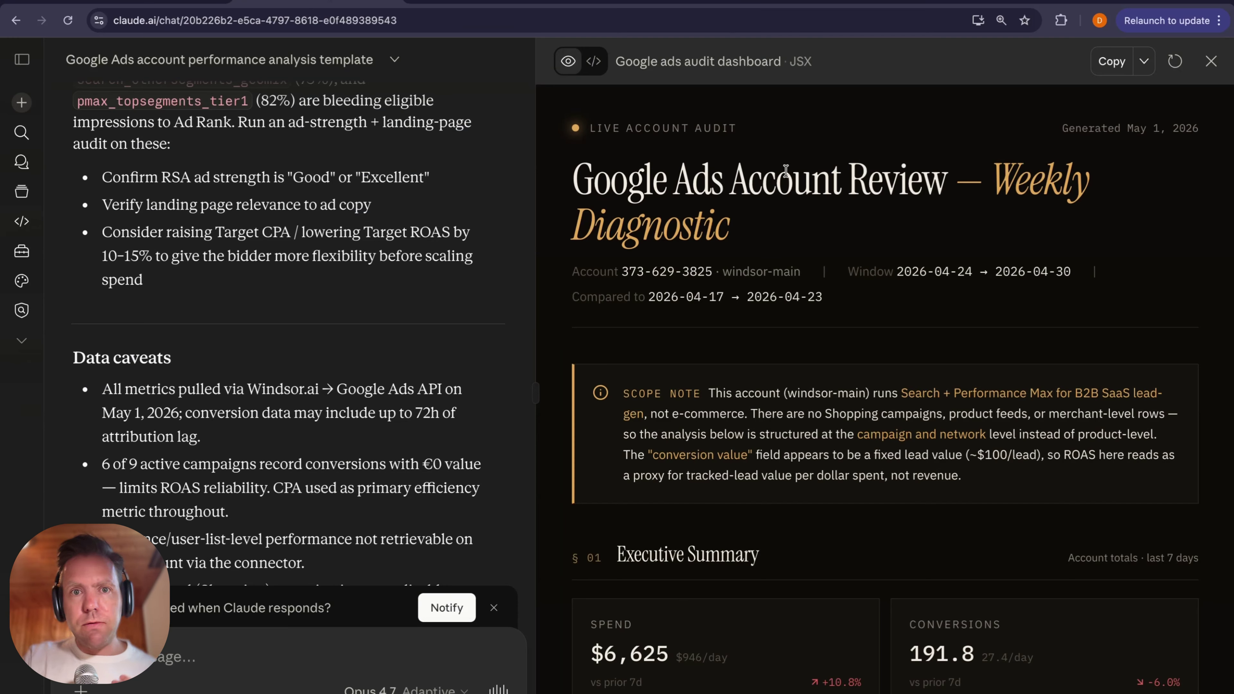
pyautogui.click(812, 8)
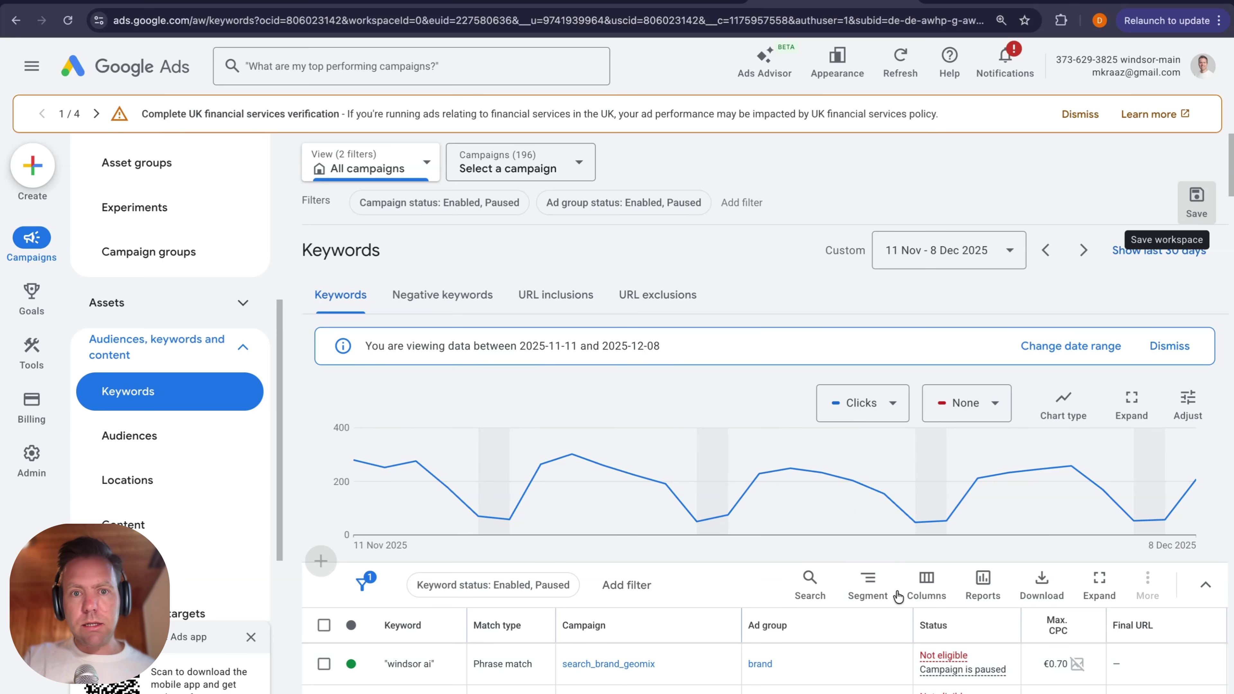
pyautogui.click(1044, 586)
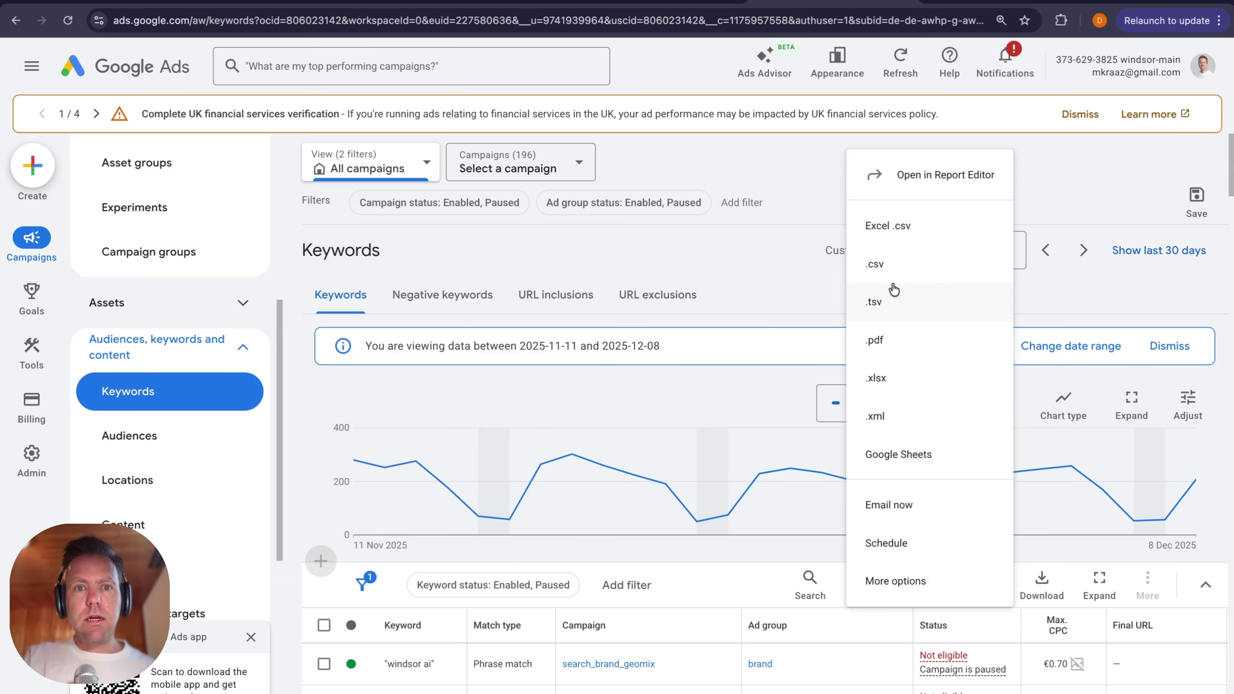
pyautogui.click(887, 265)
# Step: Attach Search keyword report.csv to a new claude.ai chat in a new tab and write the prompt "tell me how to improve google ads and analyse keywords"
pyautogui.press('super+t')
pyautogui.write('claude.ai')
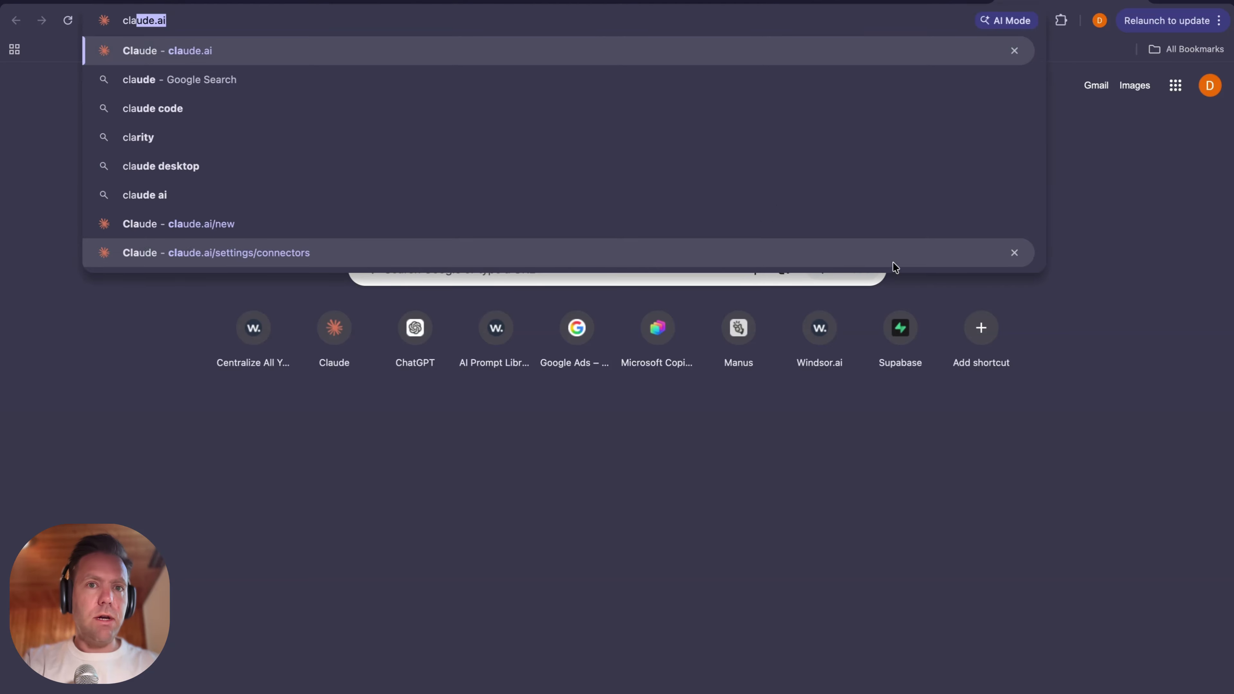
pyautogui.press('Return')
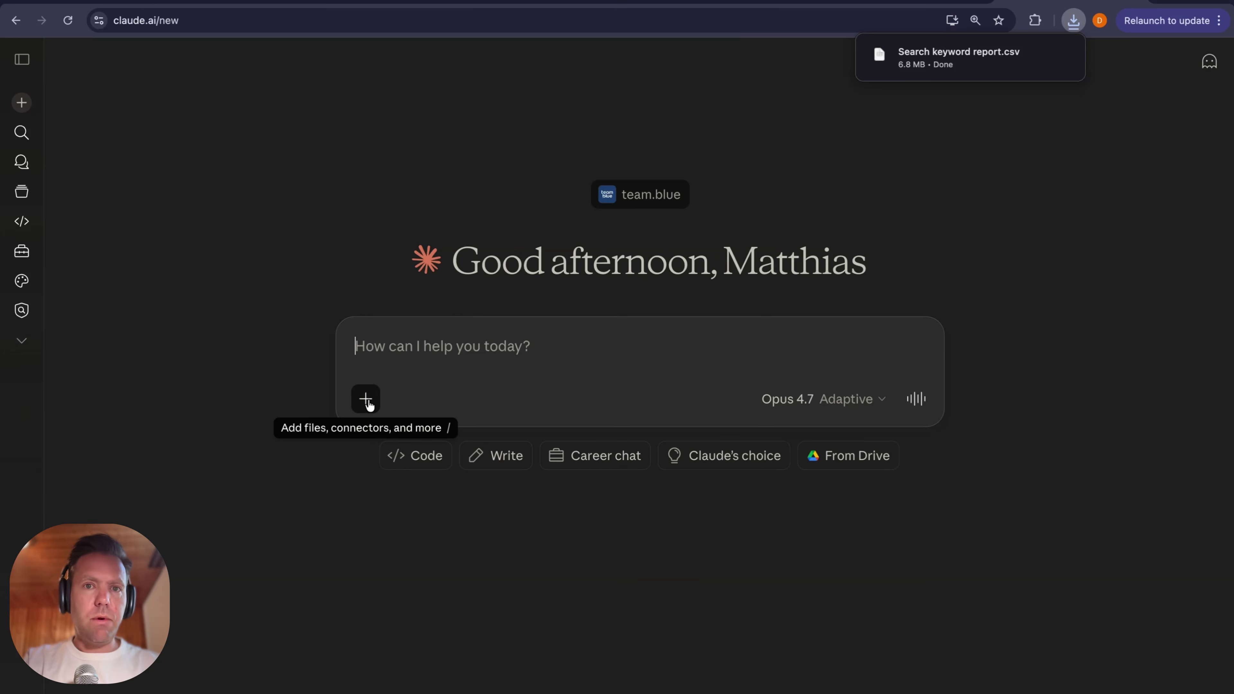
pyautogui.moveTo(932, 55); pyautogui.dragTo(614, 337)
pyautogui.write('tell me how to improve google ads and analyse keyword')
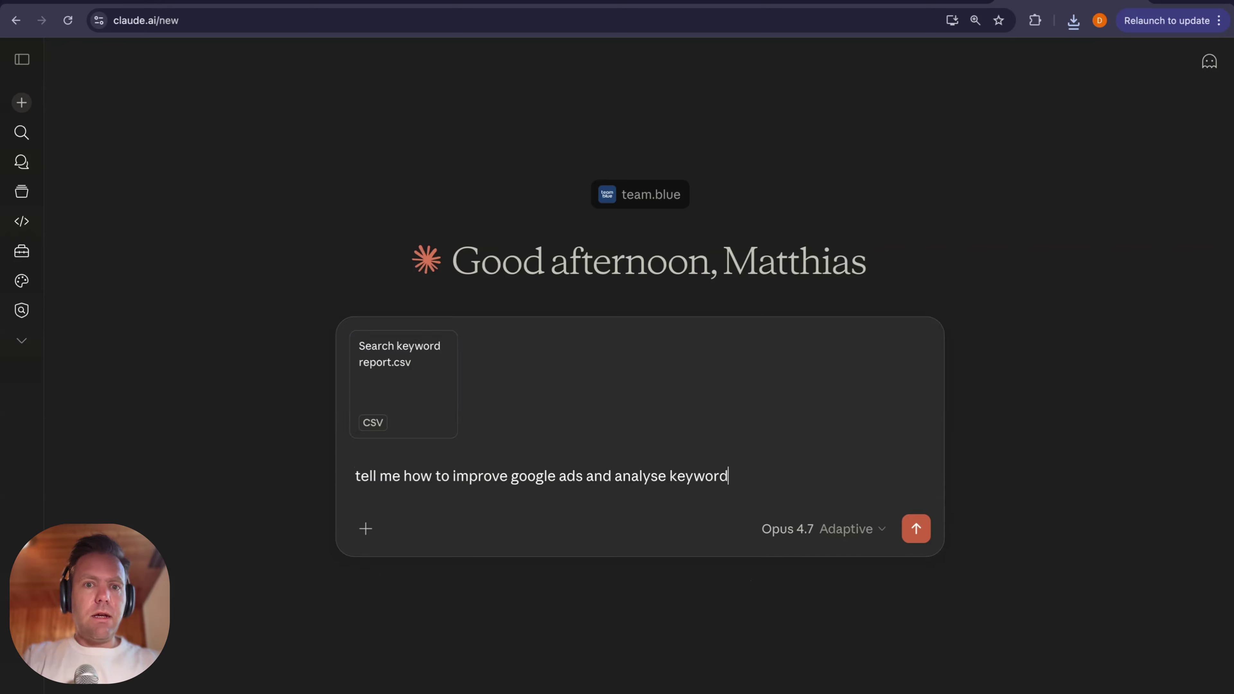
pyautogui.write('s')
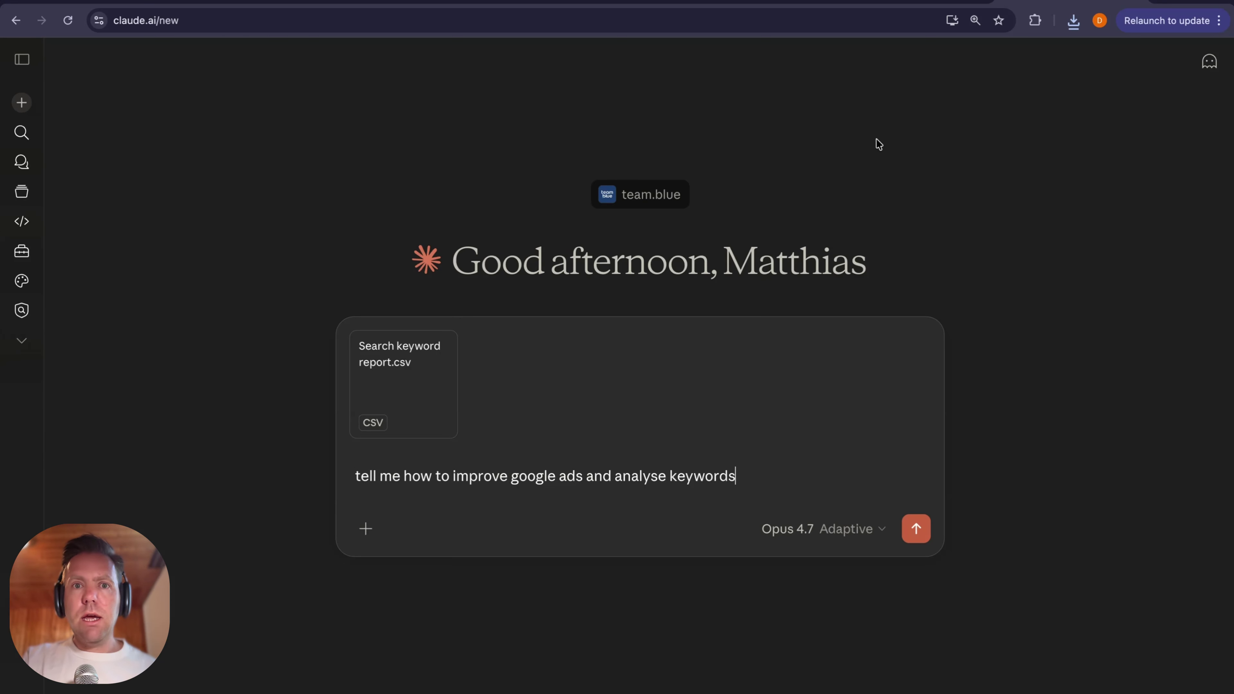
# Step: Read the Google Ads MCP server developer guide, covering the prerequisites, the JSON configuration and the deployment on Google Cloud
pyautogui.click(899, 2)
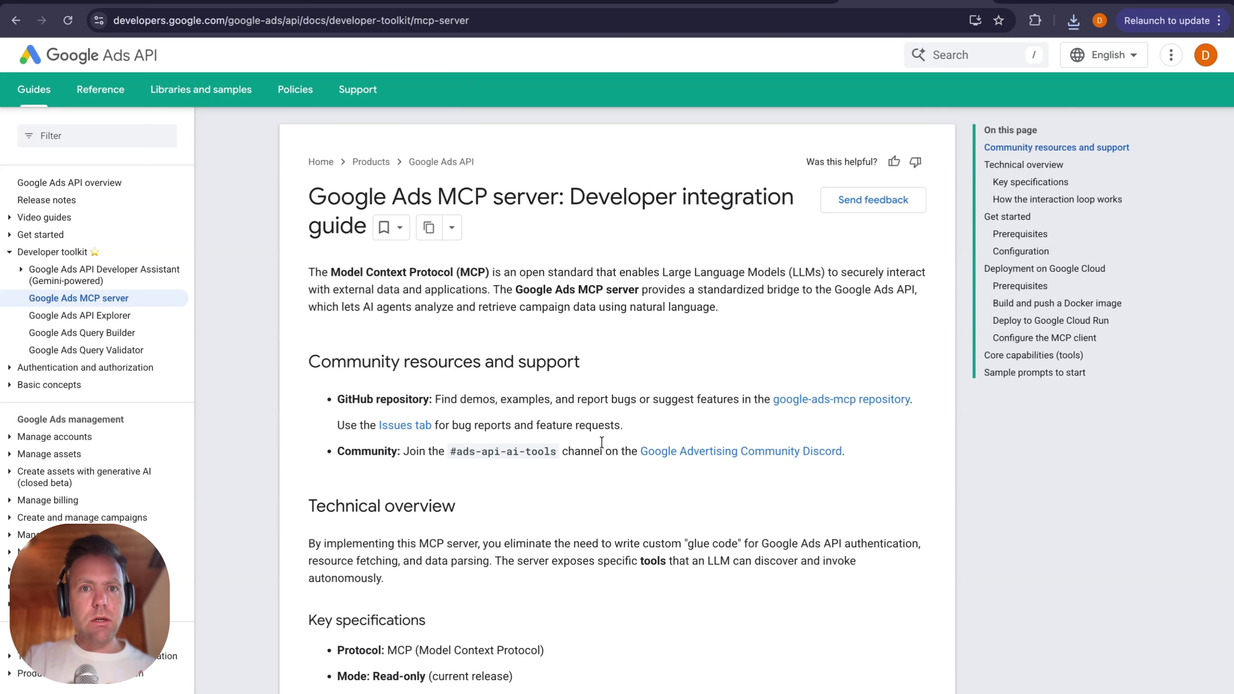
pyautogui.scroll(-1, 572, 388)
pyautogui.scroll(-15, 571, 388)
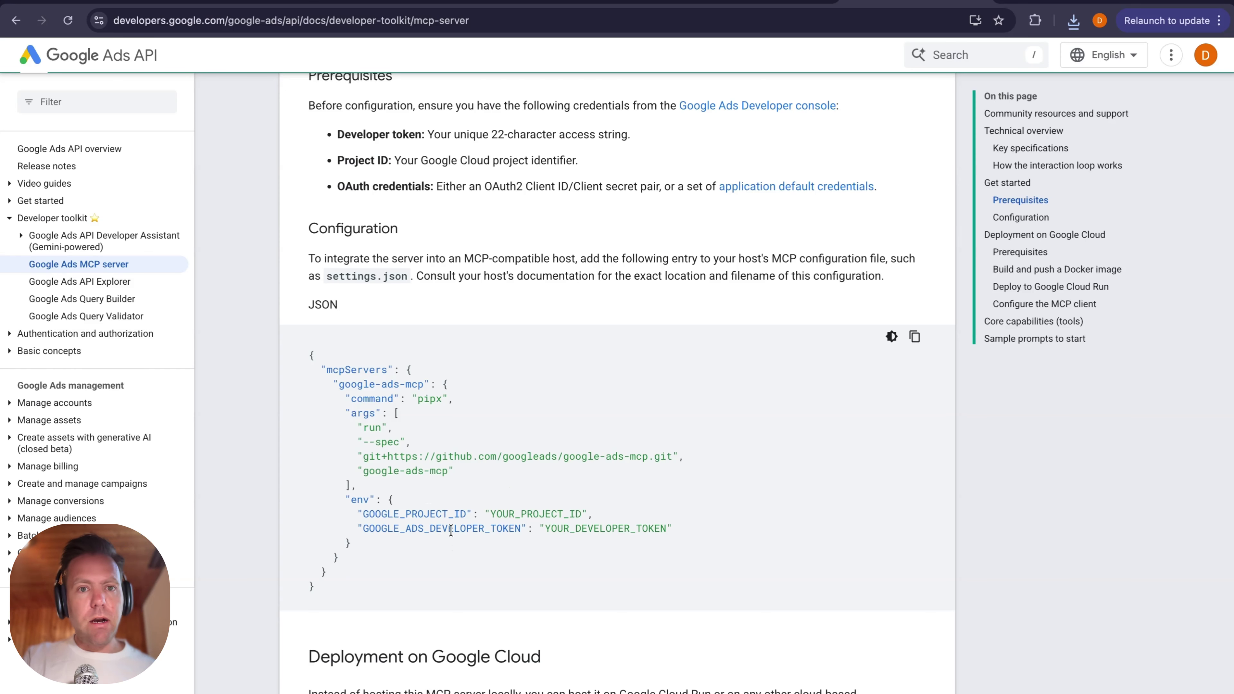
pyautogui.scroll(-7, 451, 531)
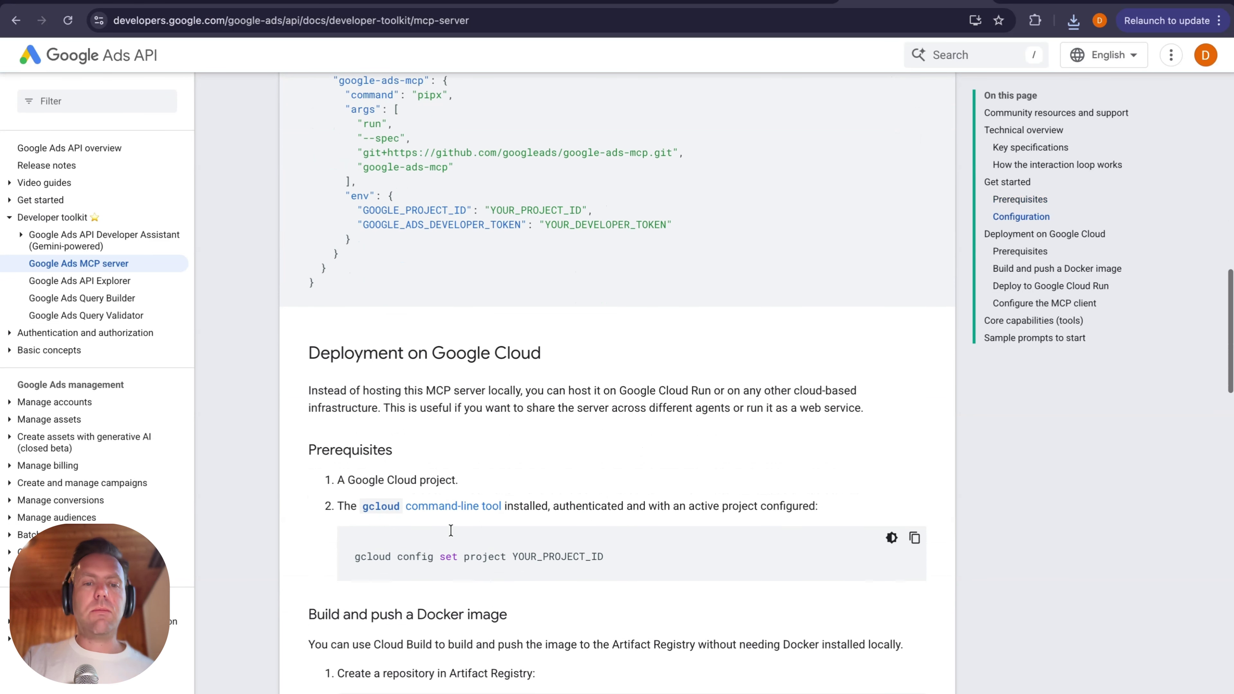
pyautogui.scroll(-2, 451, 531)
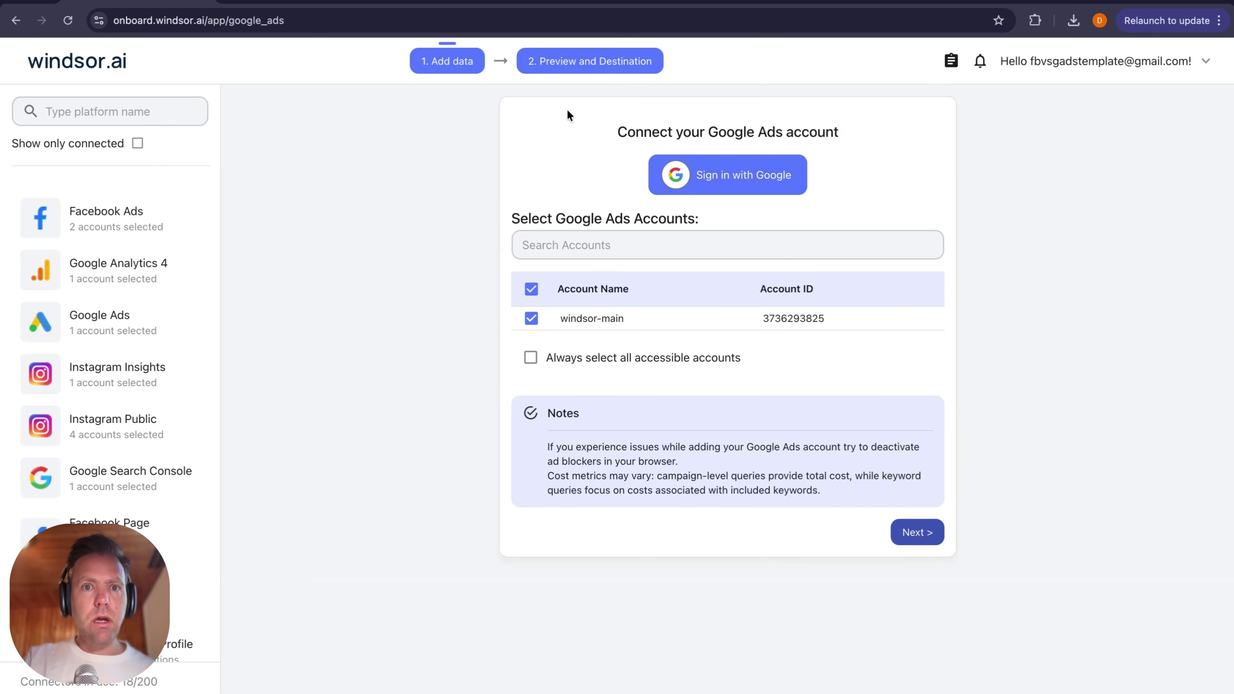
# Step: In Windsor.ai, preview the Google Ads data, choose Claude as its destination and open the Windsor.ai connector page in Claude's directory
pyautogui.click(564, 60)
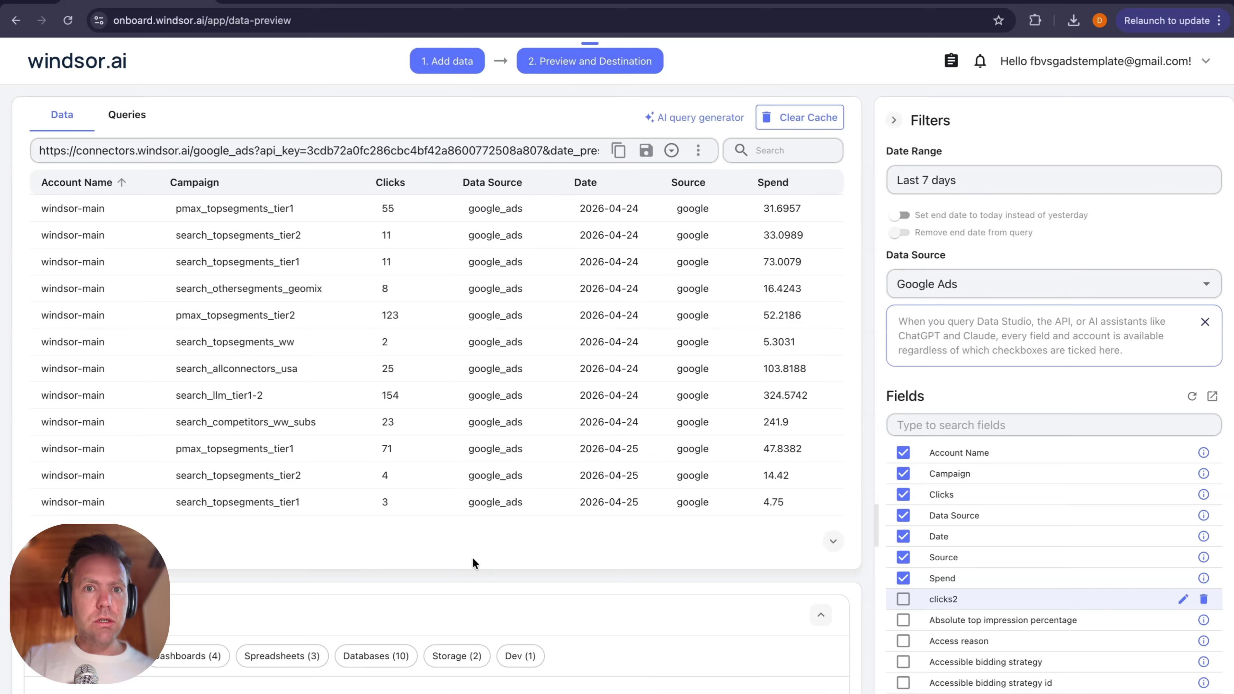
pyautogui.scroll(-5, 490, 507)
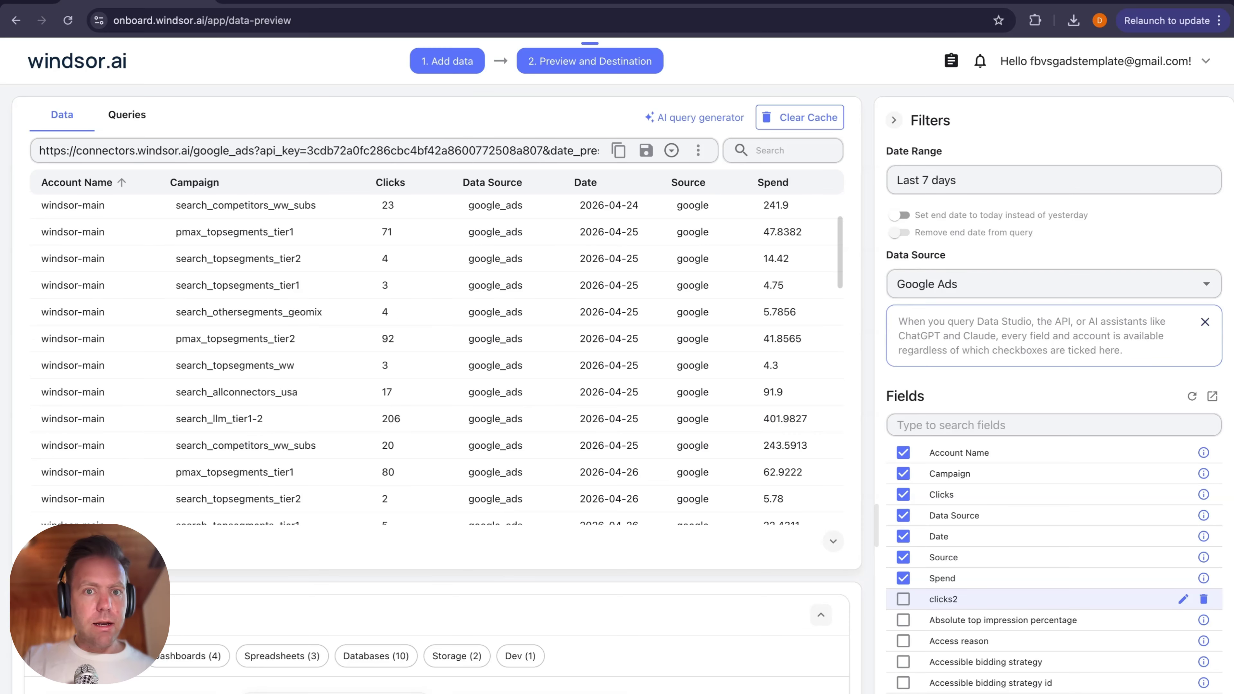
pyautogui.scroll(-4, 368, 632)
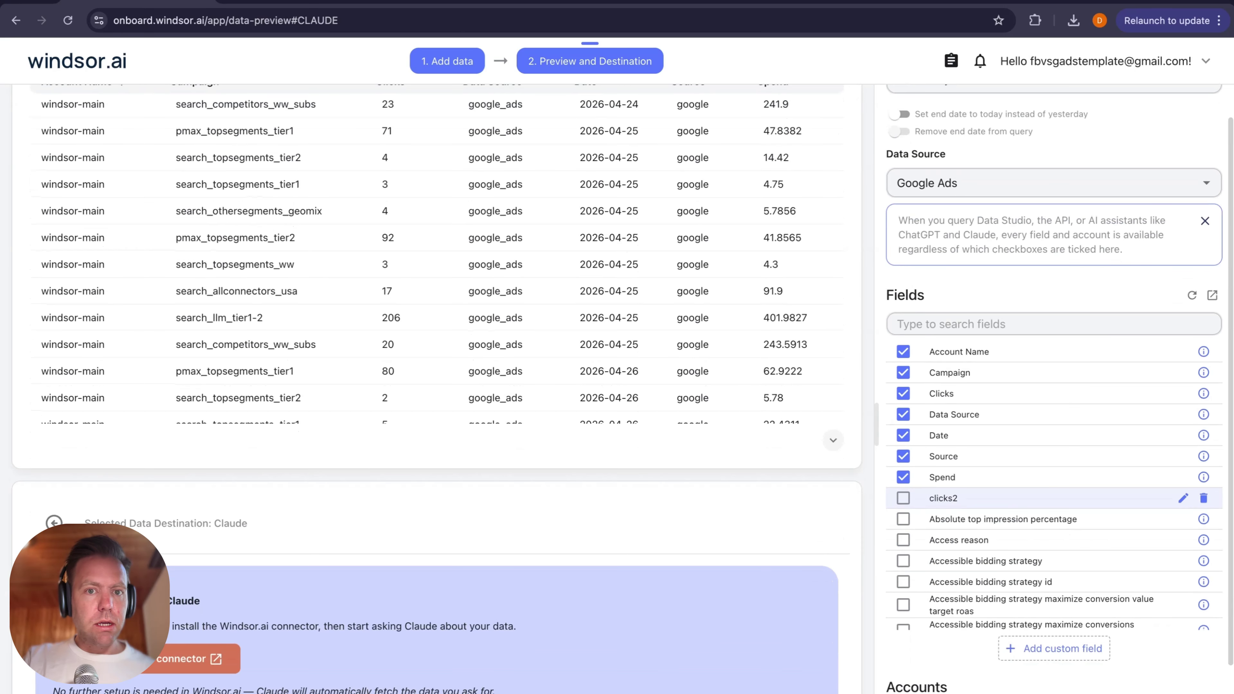
pyautogui.click(562, 522)
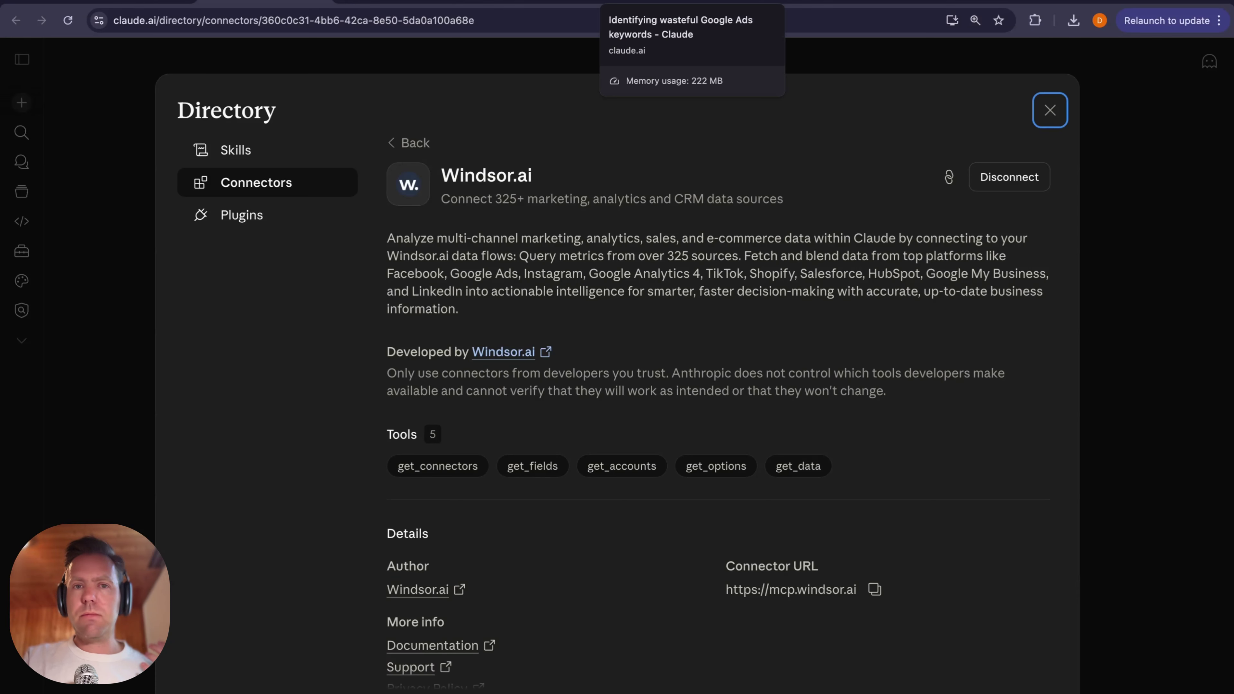
# Step: View the Google Ads audit dashboard in the Claude chat and the weekly Google Ads analysis prompt in the Windsor.ai prompt library
pyautogui.click(672, 2)
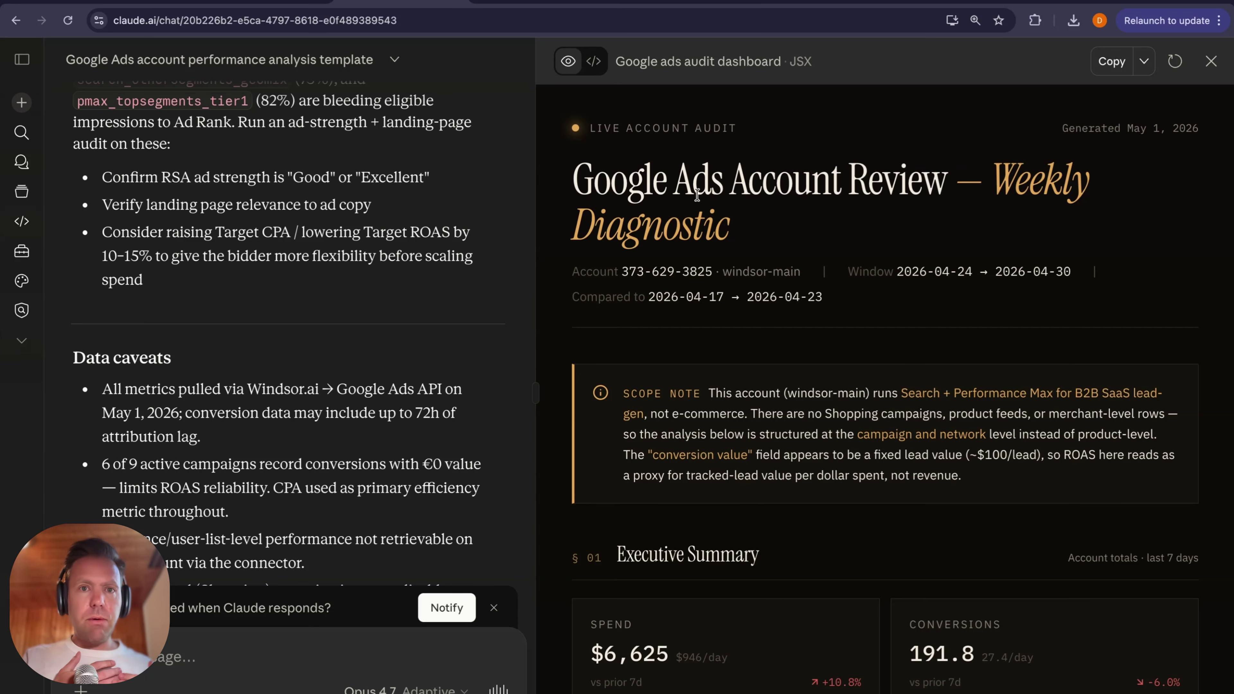
pyautogui.click(570, 5)
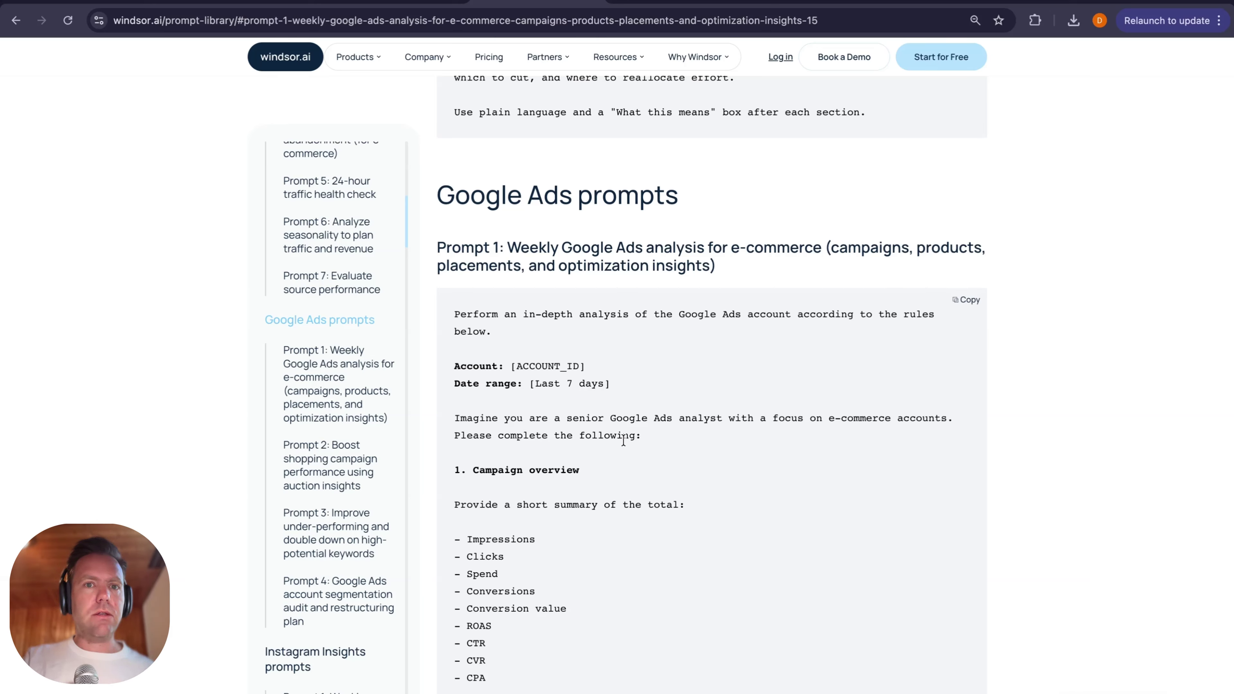
# Step: In the Claude desktop app, review the weekly action items for the campaigns and the display ad variants made with Canva
pyautogui.hotkey('ctrl', 'shift', 'Tab')
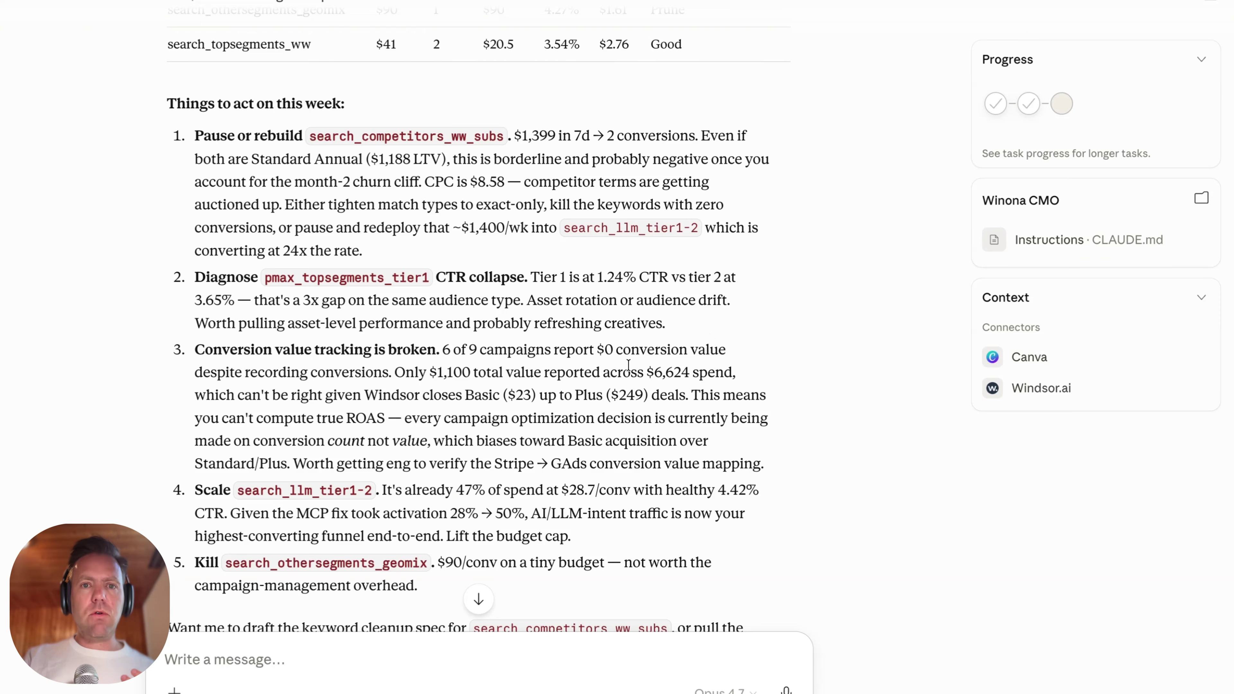
pyautogui.scroll(-1, 647, 379)
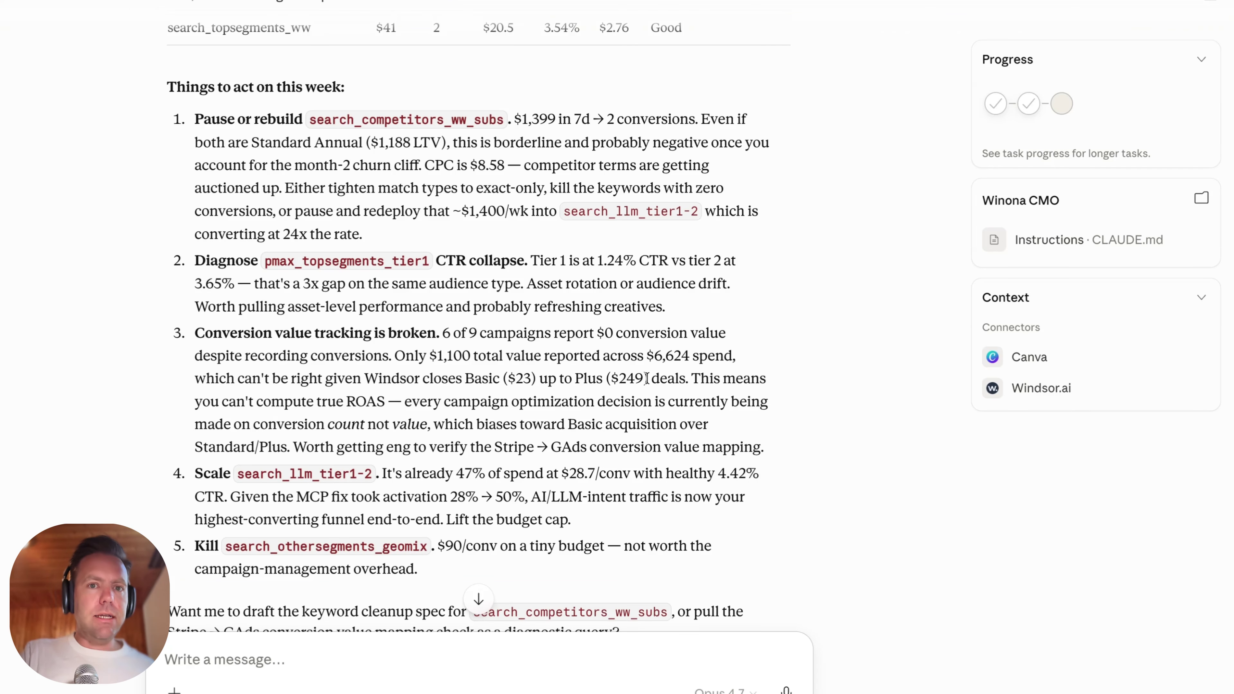
pyautogui.scroll(-15, 647, 378)
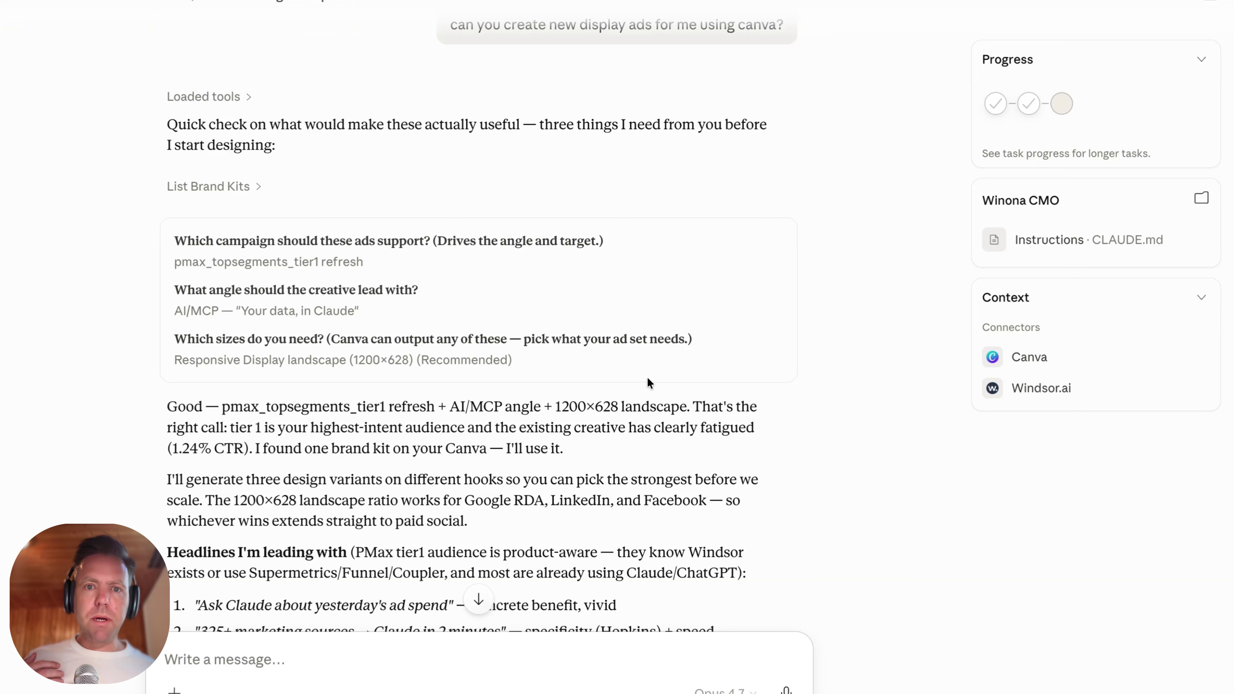
pyautogui.scroll(2, 647, 378)
pyautogui.scroll(-12, 648, 378)
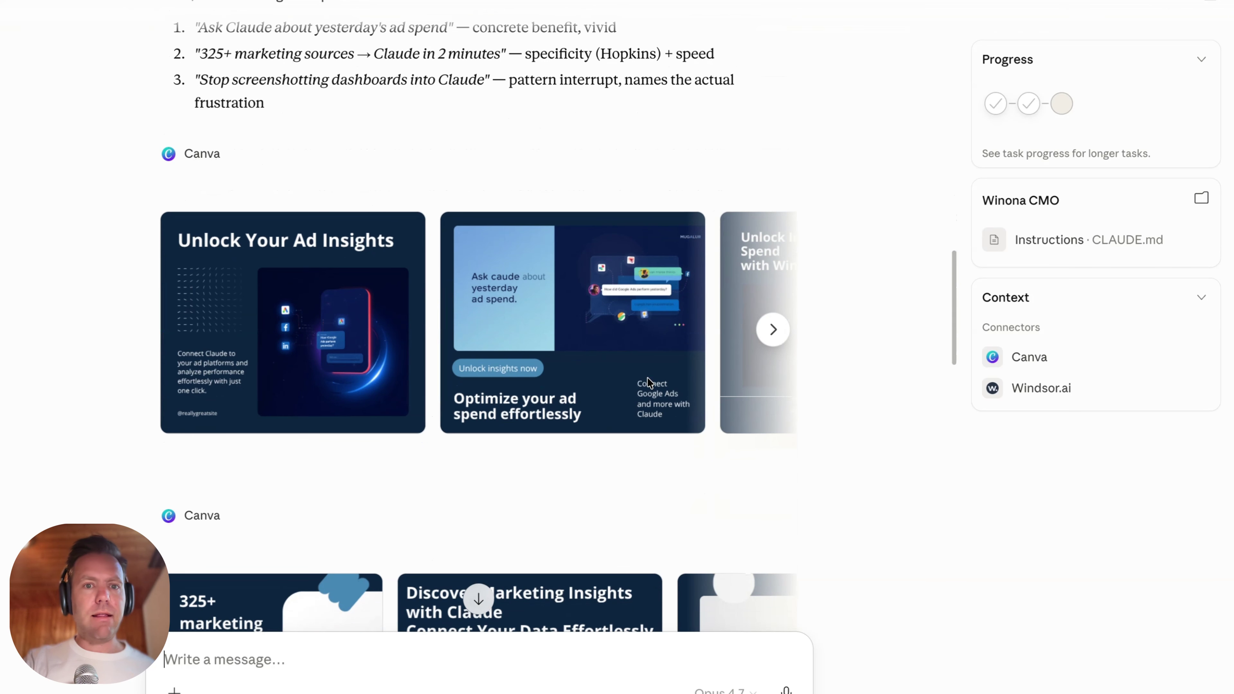
pyautogui.scroll(-5, 648, 382)
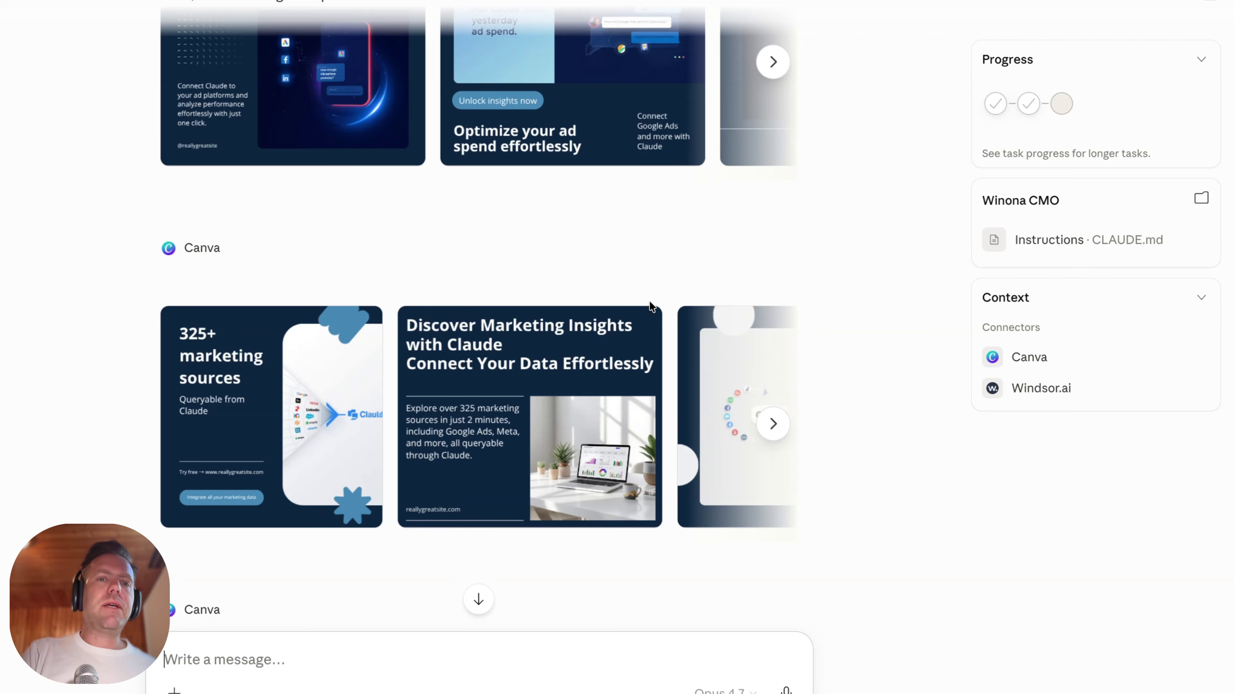
# Step: Switch to Claude Code in the terminal and ask "what is my google ads spend in the last 7 days?"
pyautogui.hotkey('ctrl', 'Right')
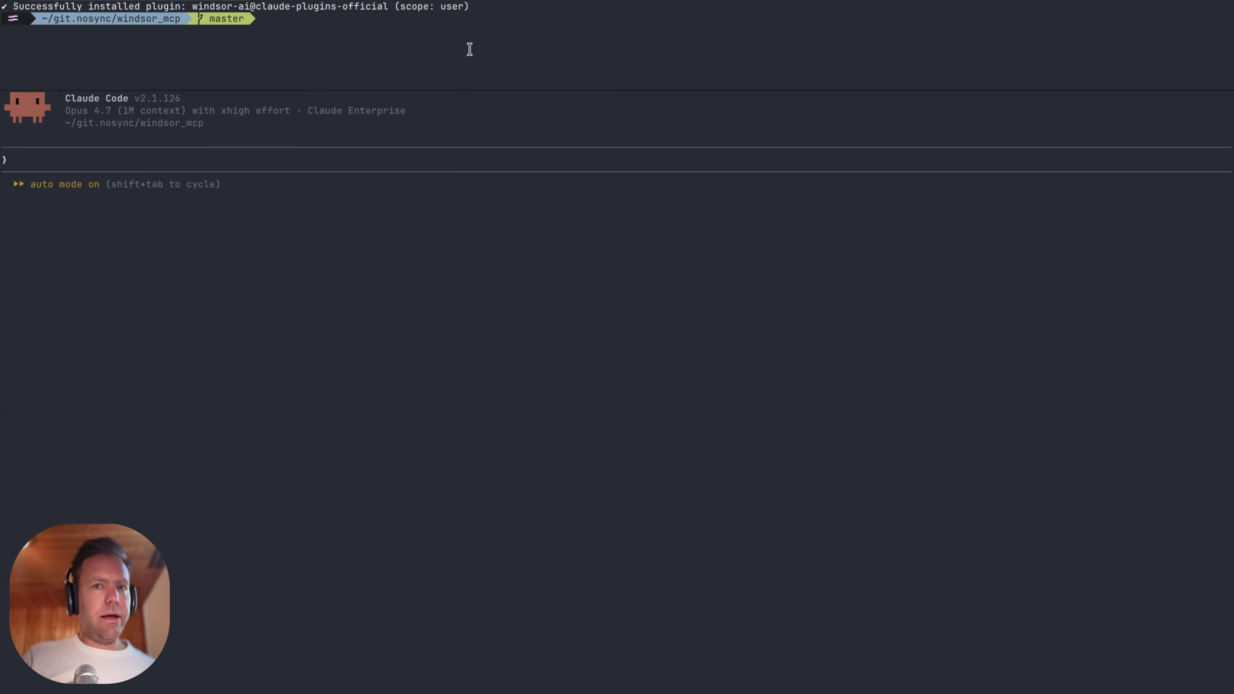
pyautogui.click(431, 156)
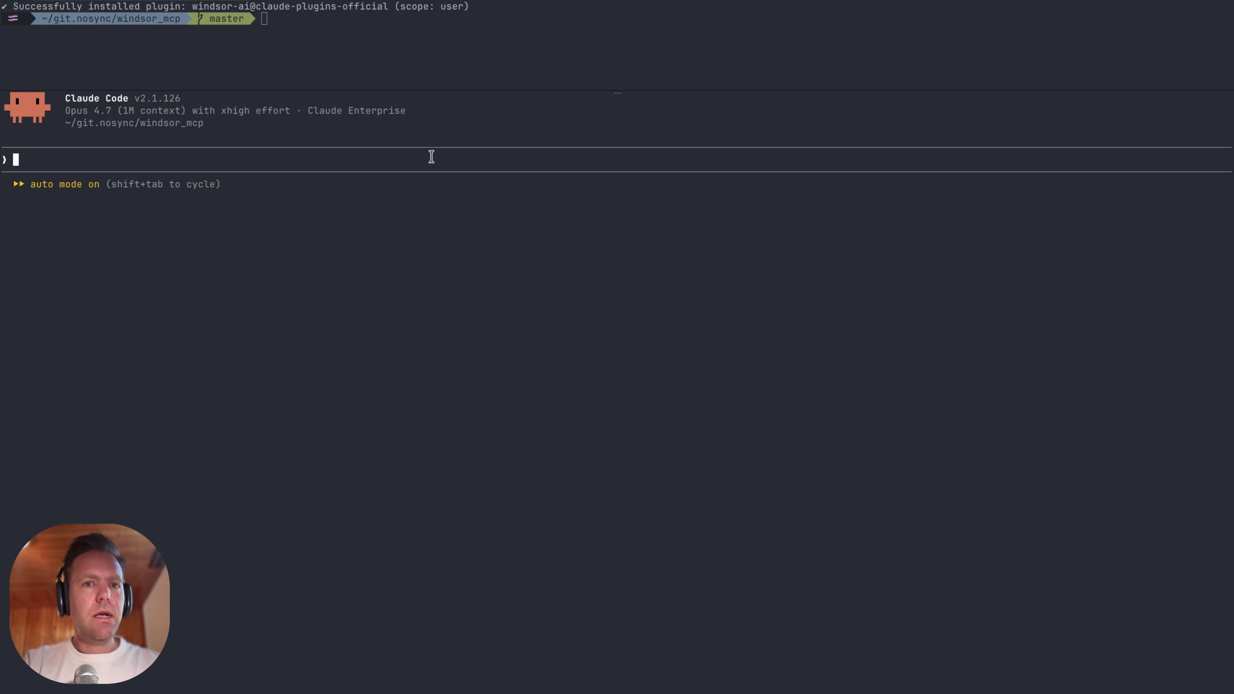
pyautogui.write('what is my googl')
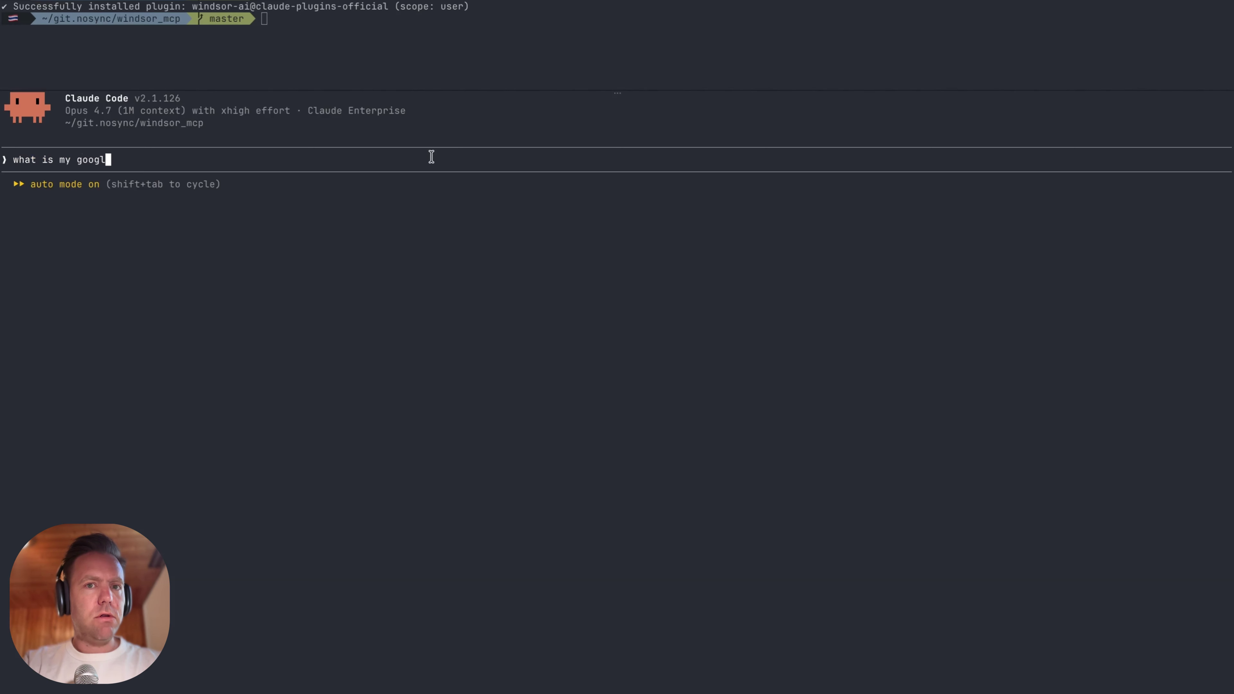
pyautogui.write('e ads spend in th')
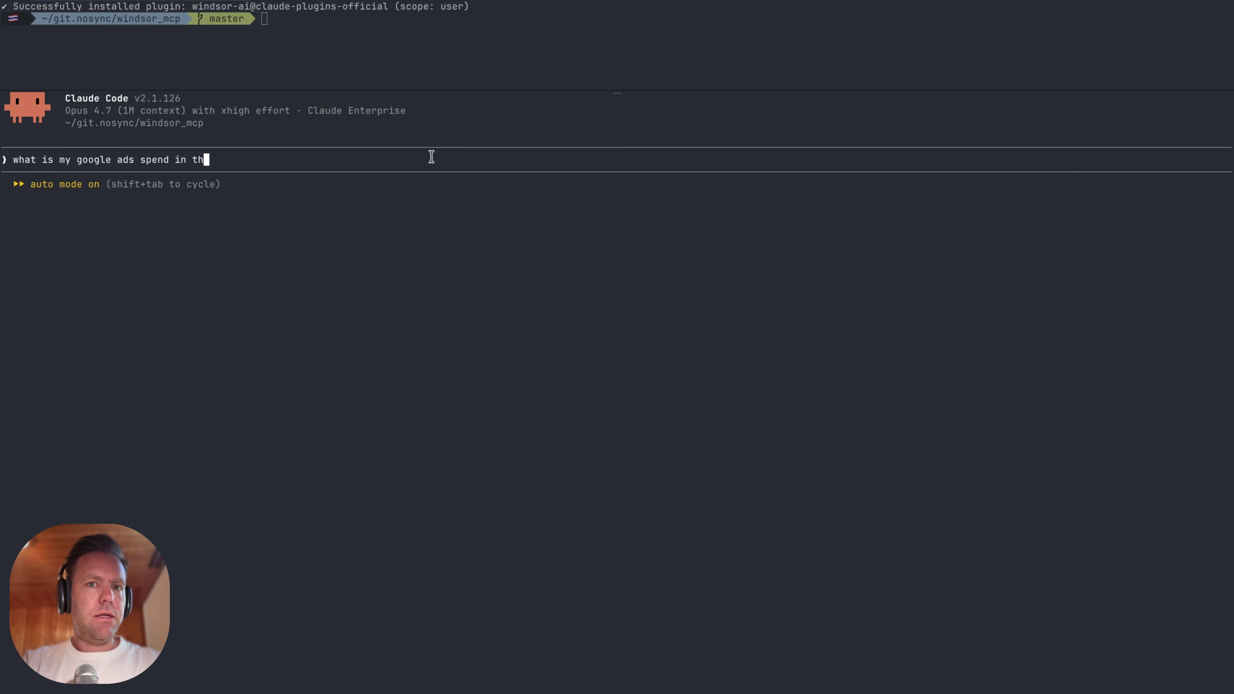
pyautogui.write('e last')
pyautogui.press('BackSpace')
pyautogui.press('BackSpace')
pyautogui.press('BackSpace')
pyautogui.press('BackSpace')
pyautogui.press('BackSpace')
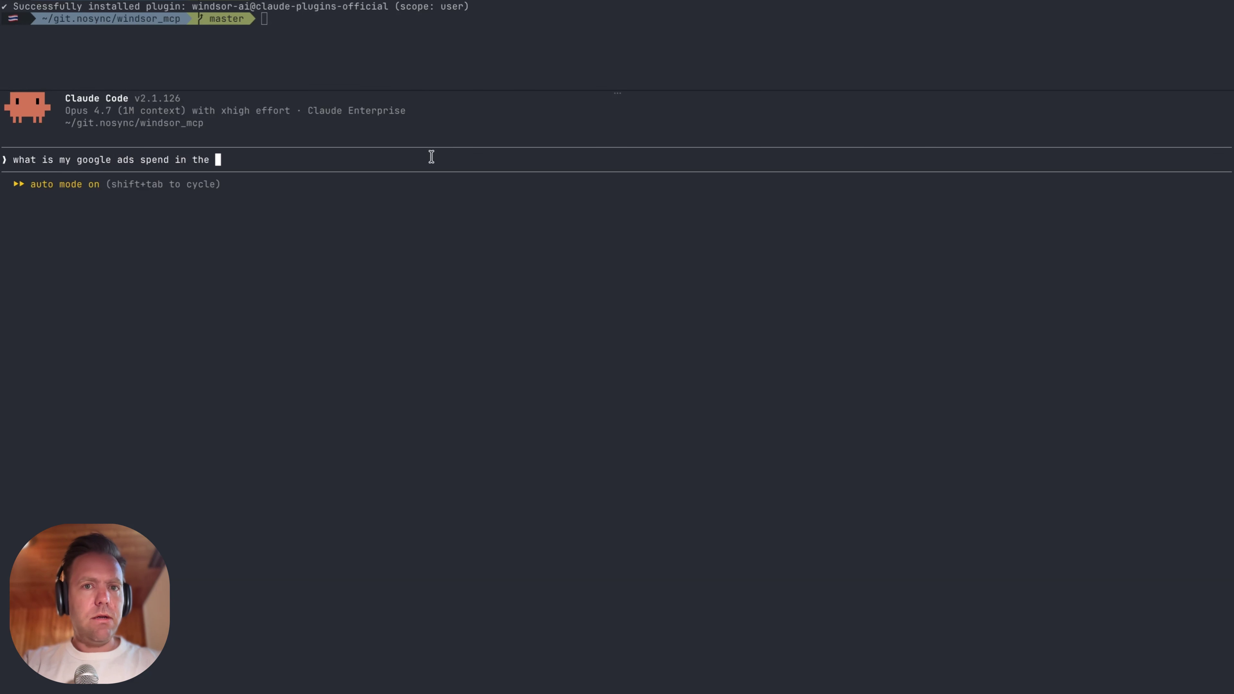
pyautogui.write('last 7 day')
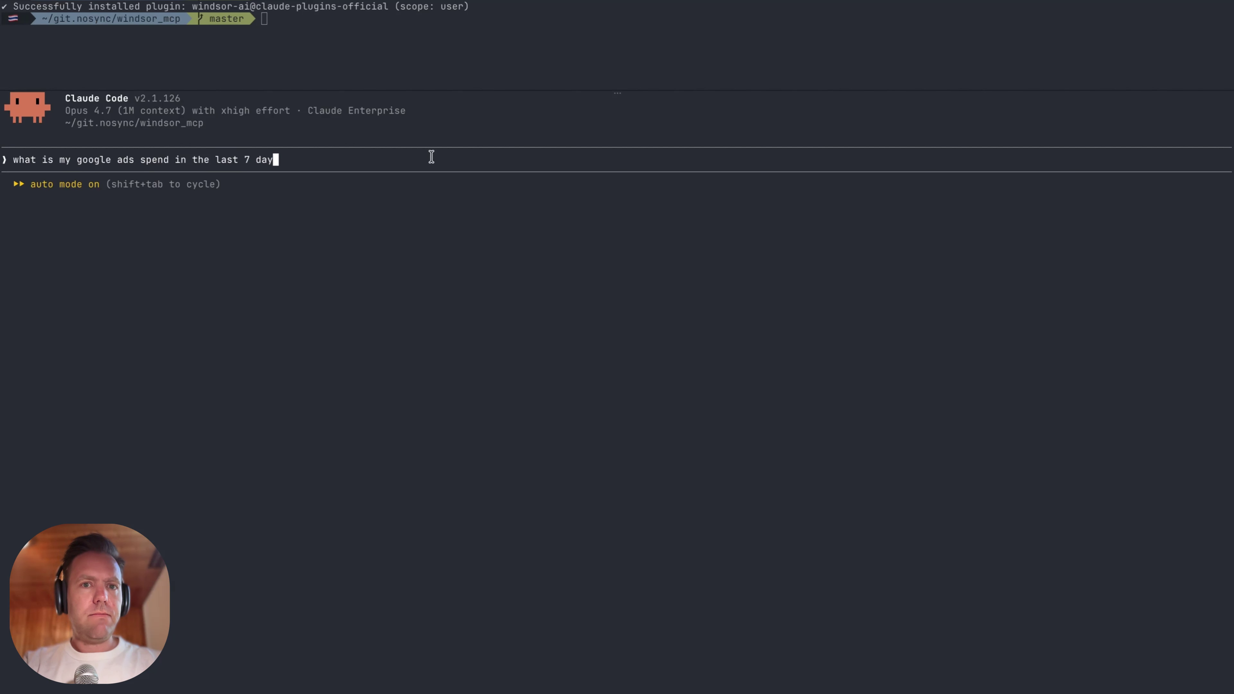
pyautogui.write('s?')
pyautogui.press('Return')
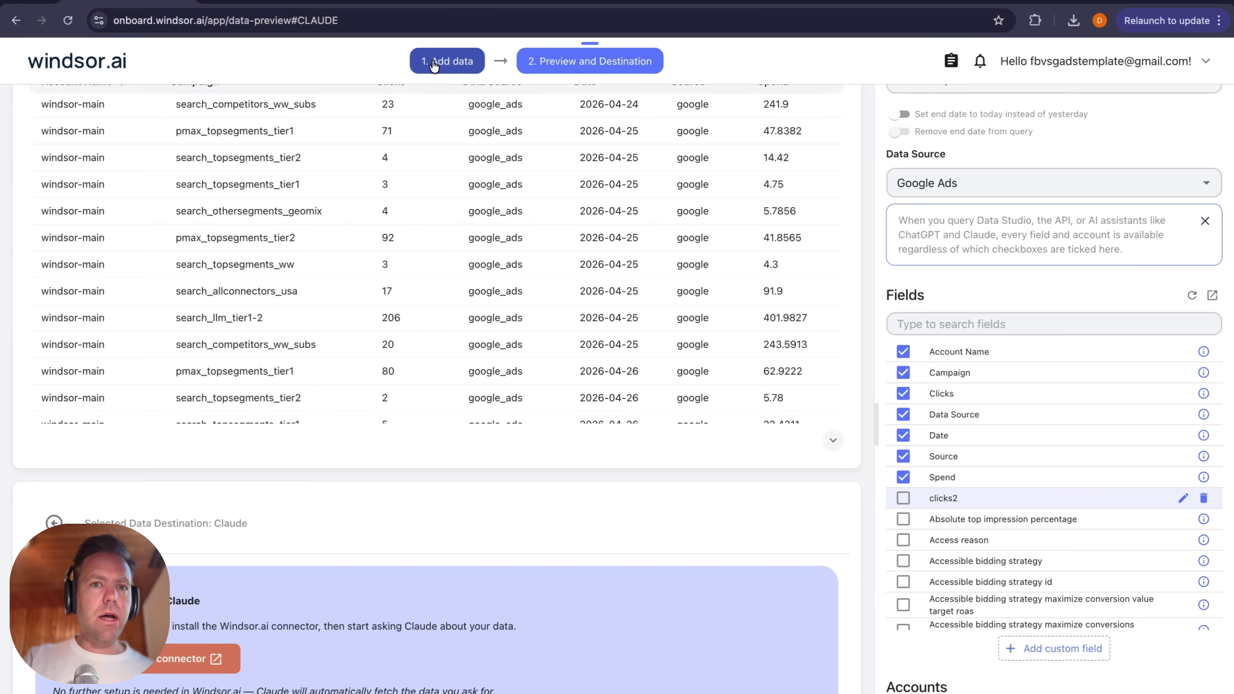
# Step: Return to the Google Ads account connection page in Windsor.ai's data source setup
pyautogui.click(448, 60)
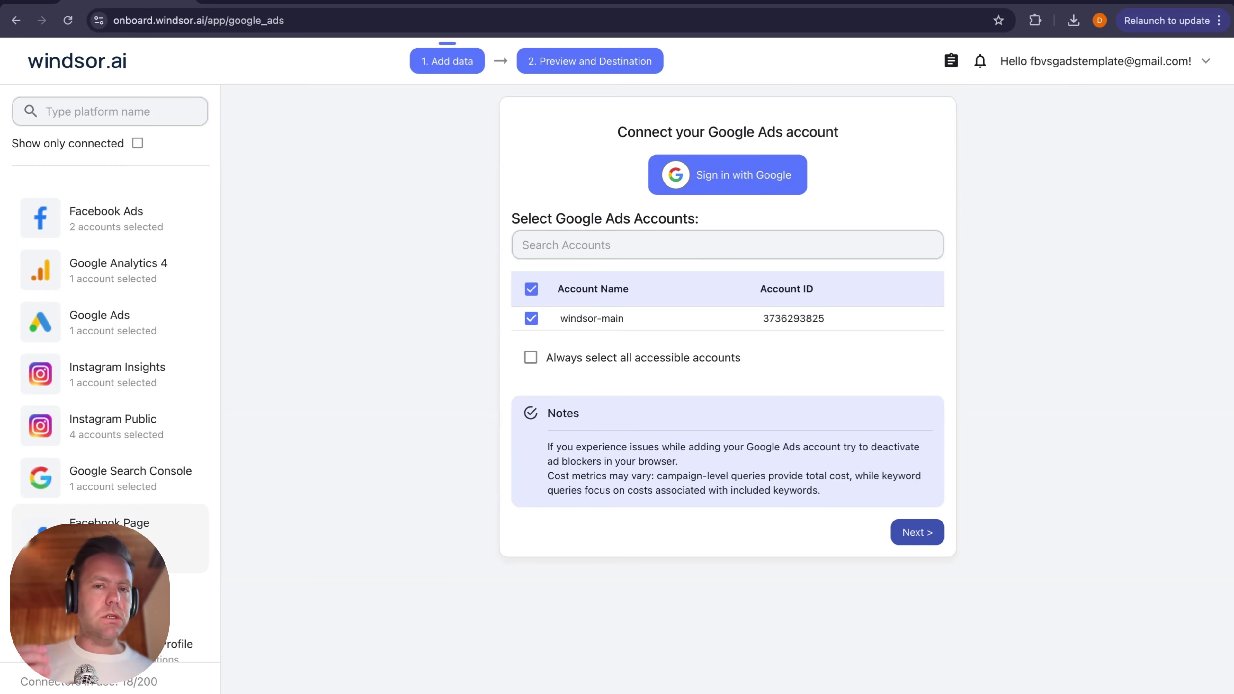